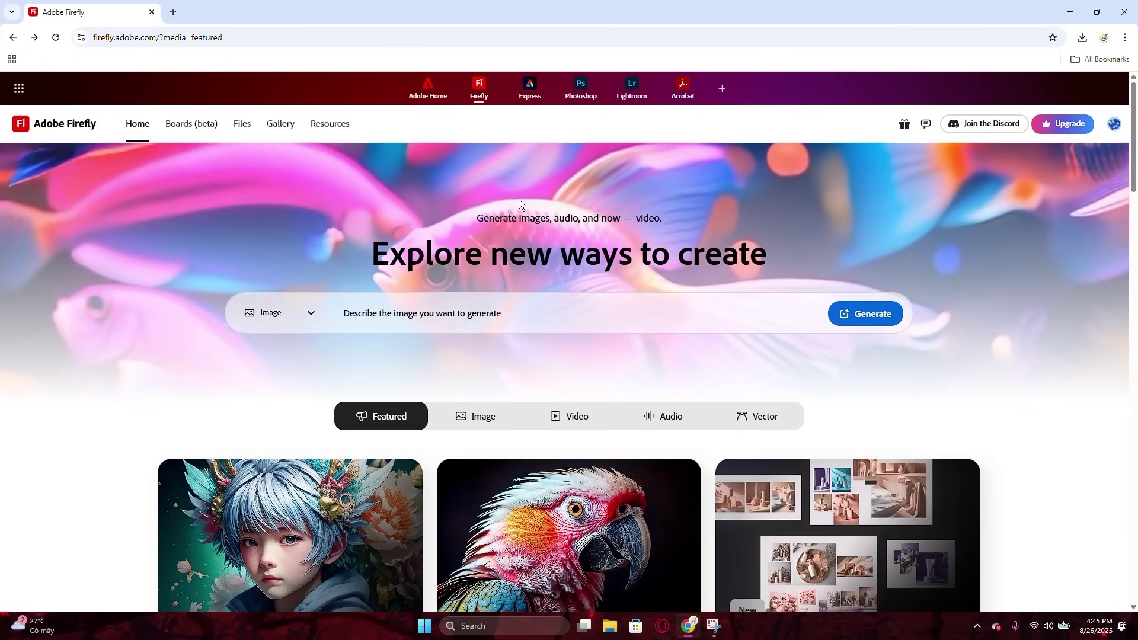
Step: Filter Firefly to image features and open the Generative expand card
{"action": "scroll", "coordinate": [498, 226], "scroll_direction": "down", "scroll_amount": 5}
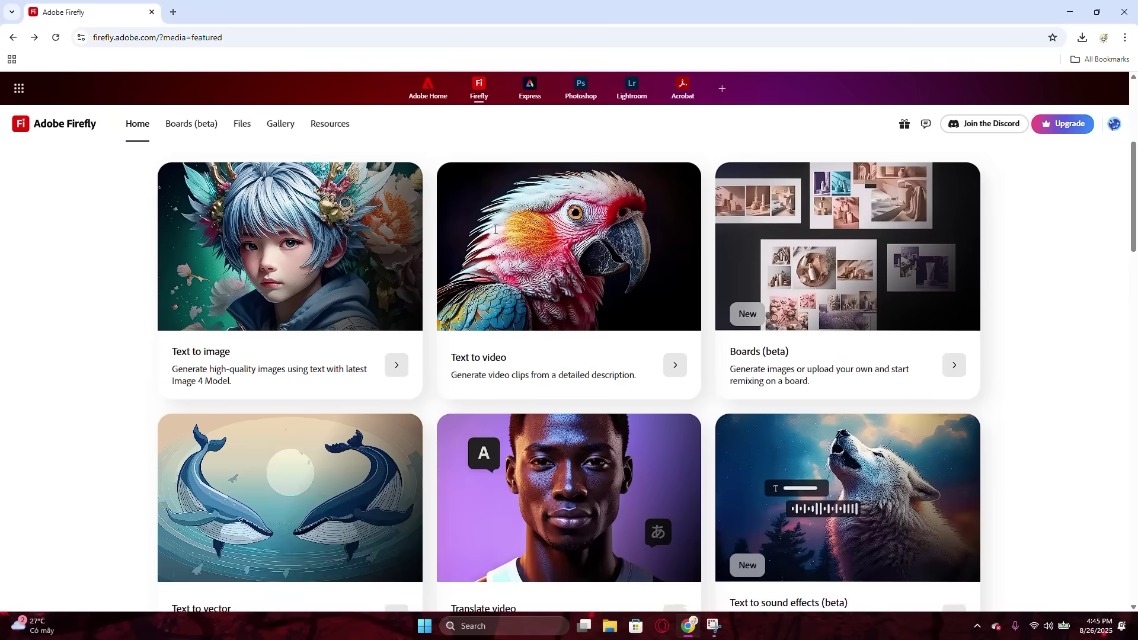
{"action": "scroll", "coordinate": [511, 239], "scroll_direction": "up", "scroll_amount": 2}
{"action": "left_click", "coordinate": [482, 238]}
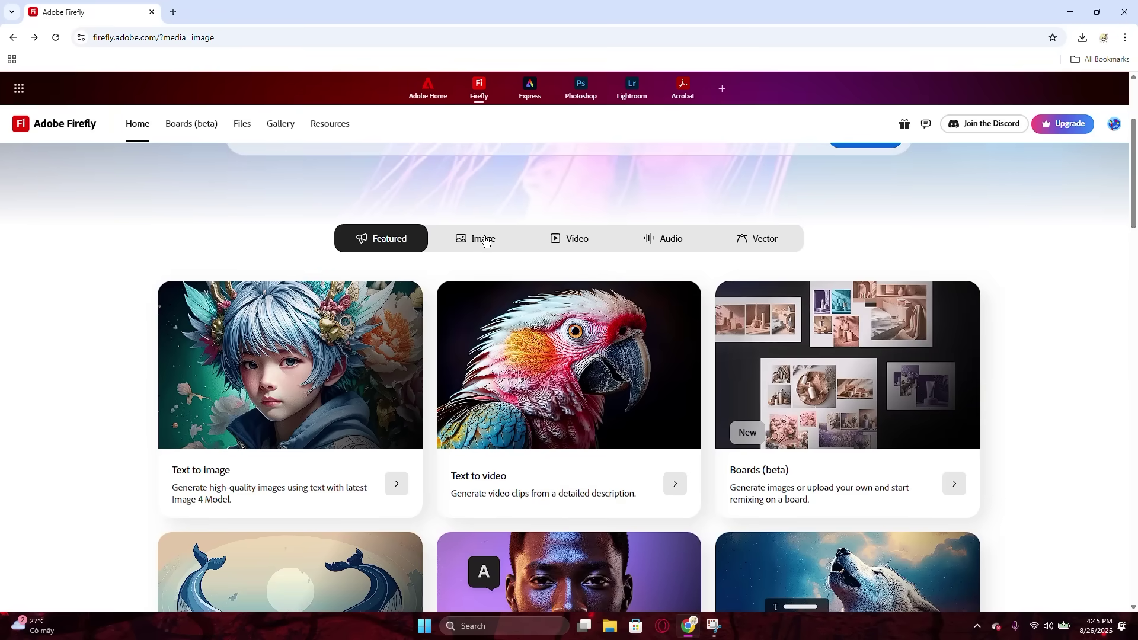
{"action": "scroll", "coordinate": [503, 267], "scroll_direction": "down", "scroll_amount": 1}
{"action": "scroll", "coordinate": [502, 267], "scroll_direction": "down", "scroll_amount": 1}
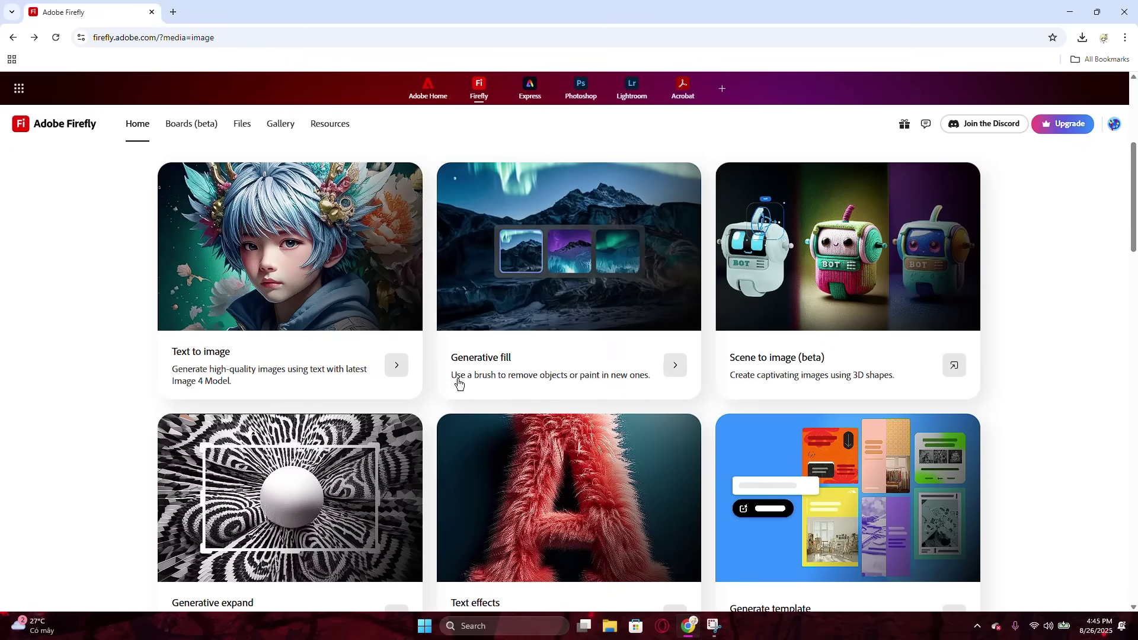
{"action": "scroll", "coordinate": [465, 361], "scroll_direction": "down", "scroll_amount": 1}
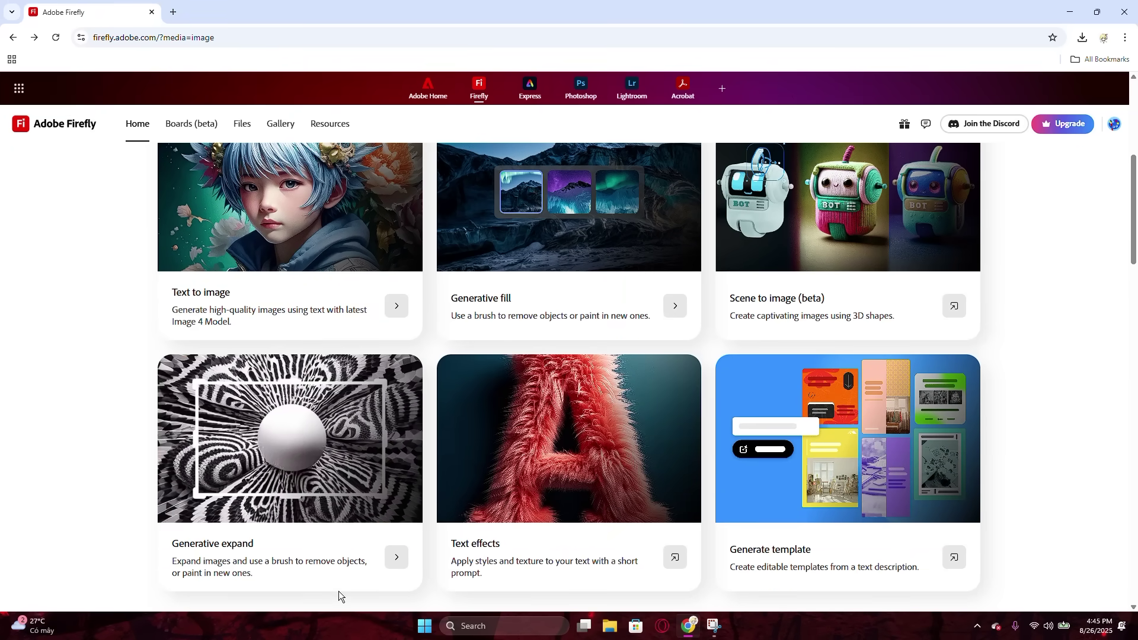
{"action": "left_click", "coordinate": [396, 558]}
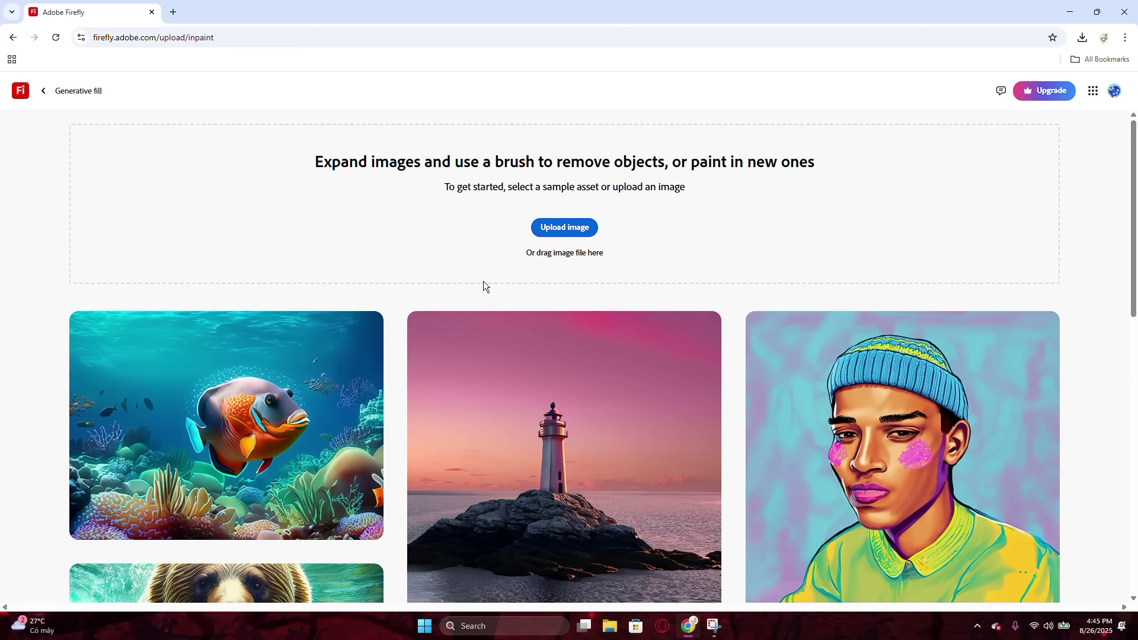
Step: Upload the Spider-Man cat image from the Downloads folder
{"action": "left_click", "coordinate": [565, 229]}
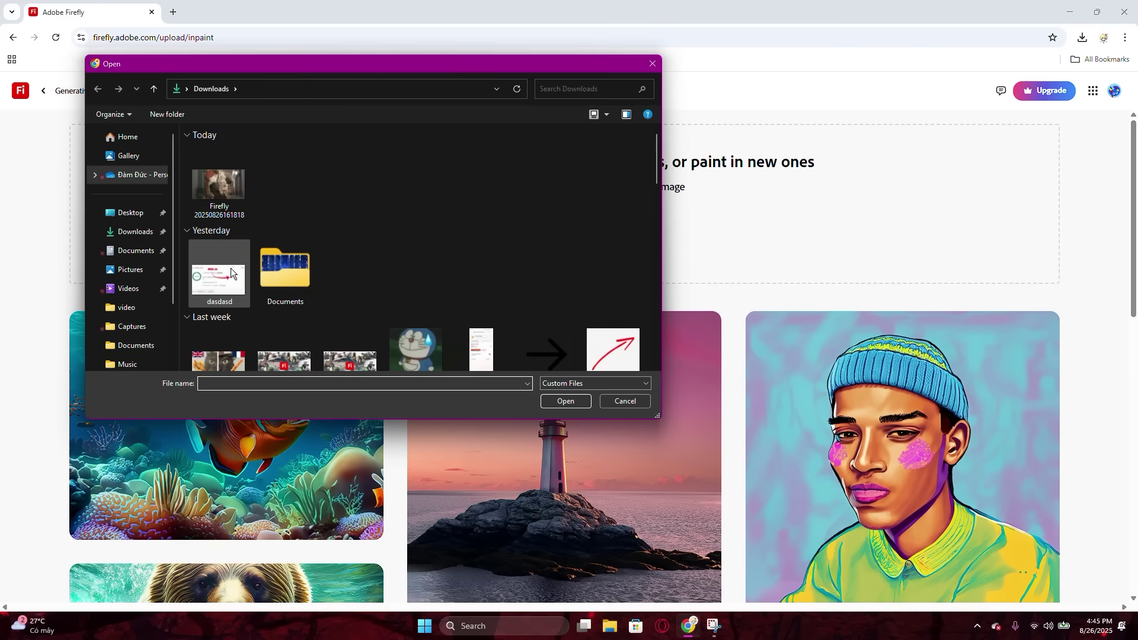
{"action": "scroll", "coordinate": [405, 265], "scroll_direction": "down", "scroll_amount": 3}
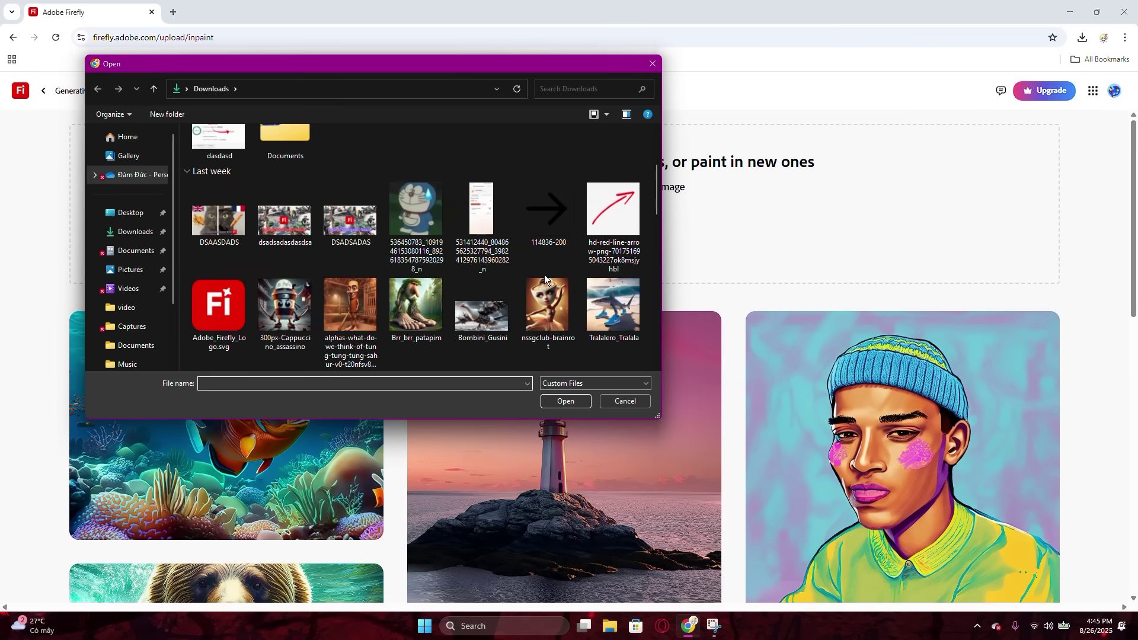
{"action": "scroll", "coordinate": [541, 287], "scroll_direction": "down", "scroll_amount": 2}
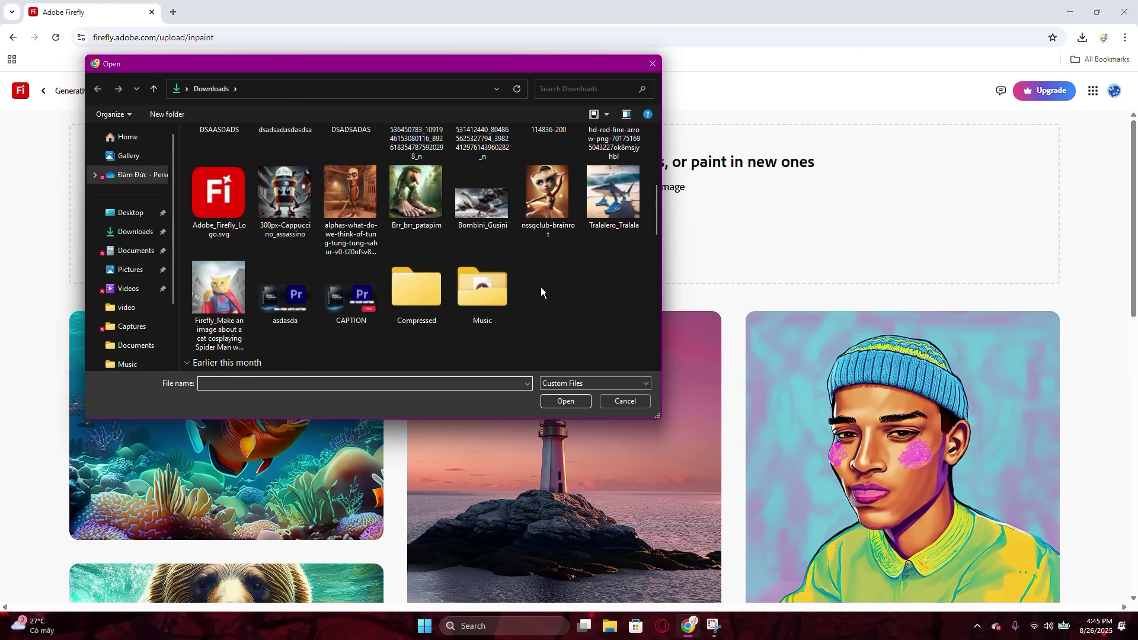
{"action": "double_click", "coordinate": [218, 292]}
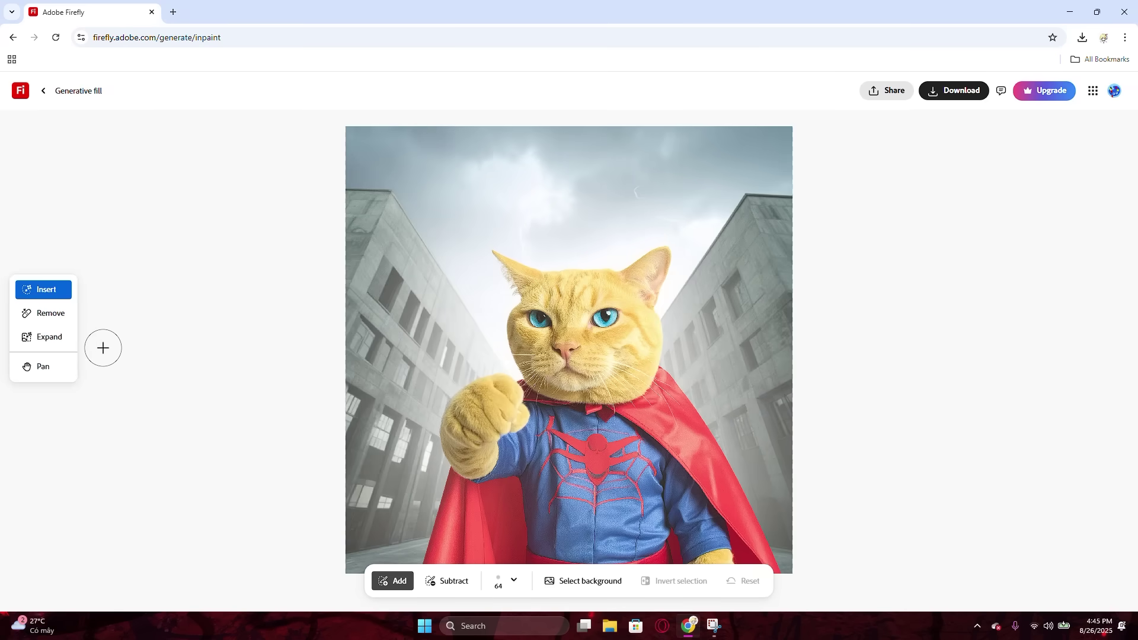
Step: Switch to Expand, try widening the frame by dragging its handles, then reset it
{"action": "left_click", "coordinate": [49, 336]}
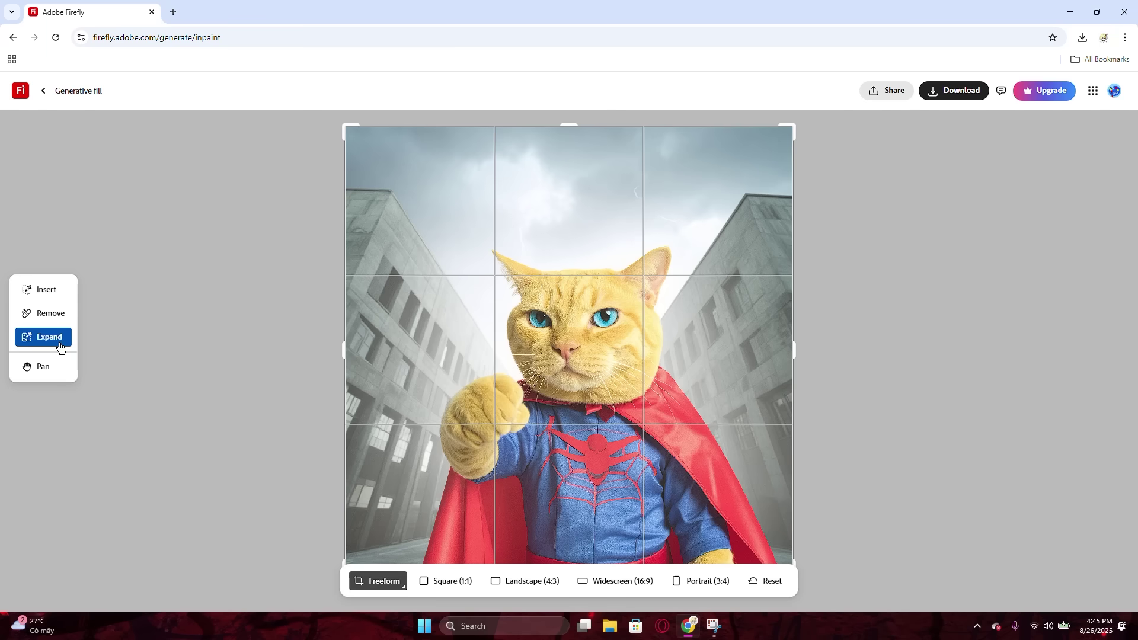
{"action": "scroll", "coordinate": [257, 378], "scroll_direction": "down", "scroll_amount": 2}
{"action": "scroll", "coordinate": [258, 379], "scroll_direction": "up", "scroll_amount": 2}
{"action": "mouse_move", "coordinate": [798, 351]}
{"action": "left_mouse_down"}
{"action": "mouse_move", "coordinate": [907, 348]}
{"action": "mouse_move", "coordinate": [740, 351]}
{"action": "mouse_move", "coordinate": [810, 348]}
{"action": "left_mouse_up"}
{"action": "left_click_drag", "start_coordinate": [336, 352], "coordinate": [399, 355]}
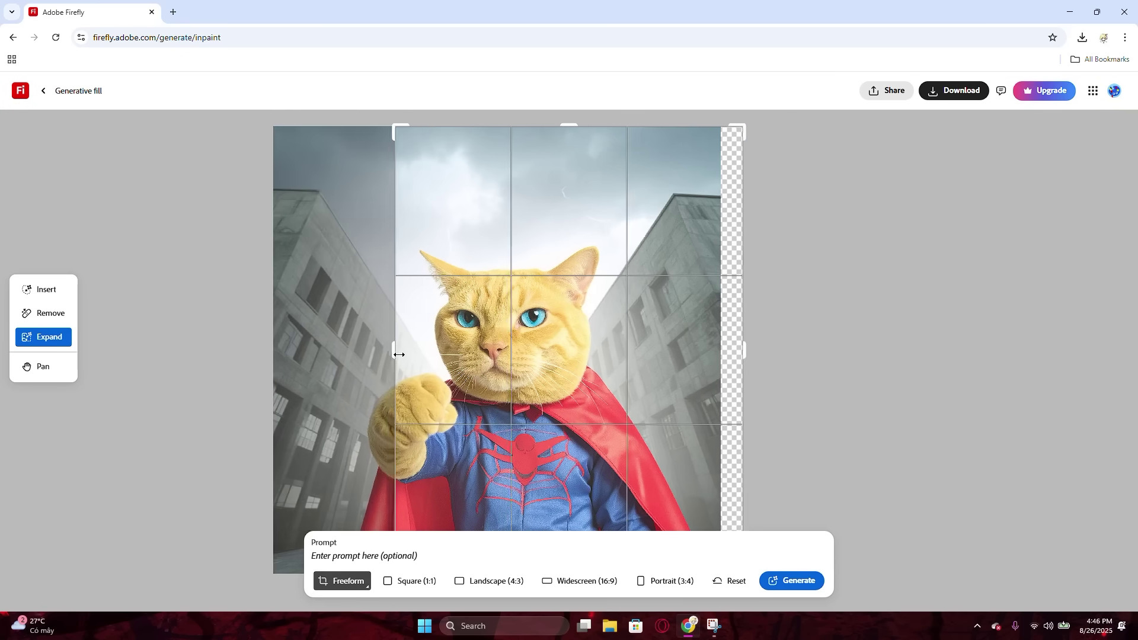
{"action": "left_click", "coordinate": [730, 581]}
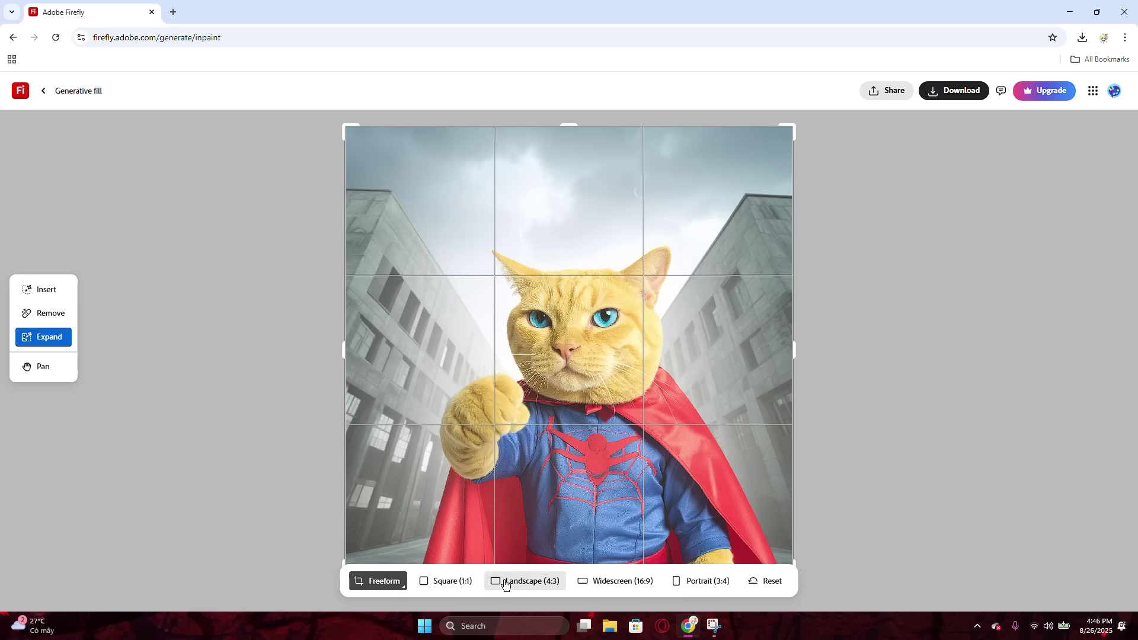
Step: Compare 1:1, 4:3 and 3:4 frames and settle on Widescreen (16:9)
{"action": "left_click", "coordinate": [446, 583]}
{"action": "left_click", "coordinate": [511, 582]}
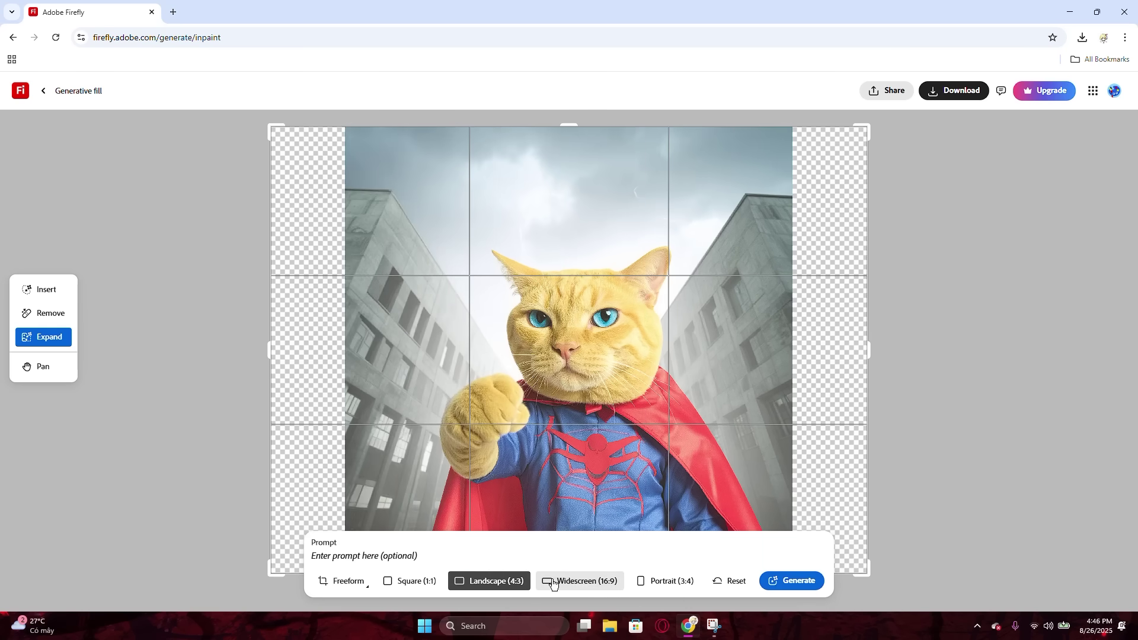
{"action": "left_click", "coordinate": [613, 584]}
{"action": "left_click", "coordinate": [658, 582]}
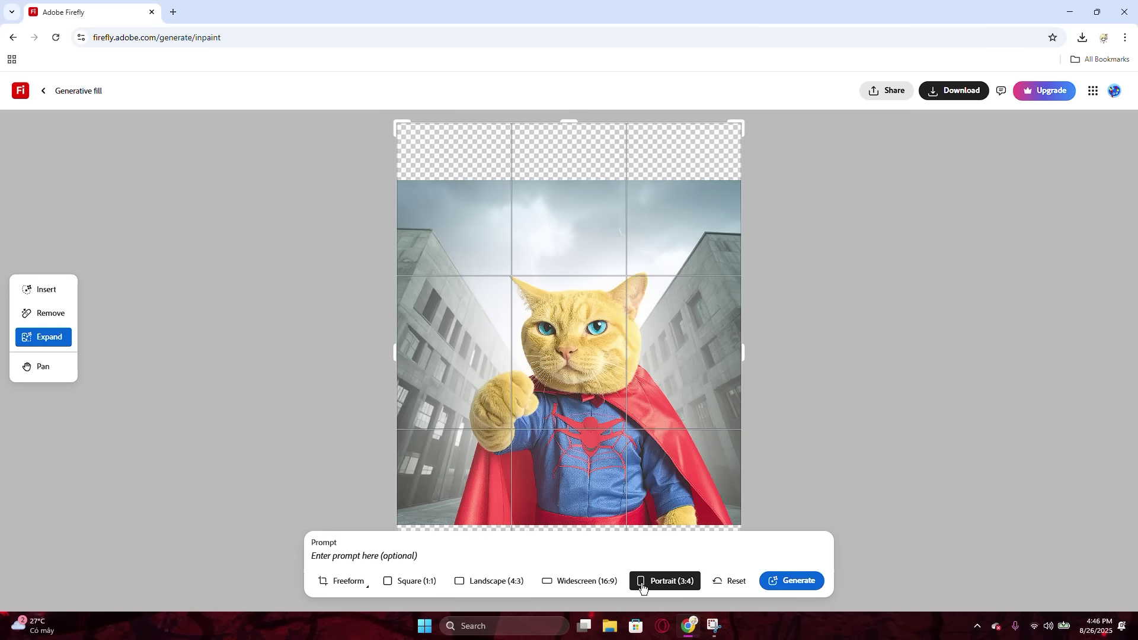
{"action": "left_click", "coordinate": [589, 582]}
{"action": "scroll", "coordinate": [445, 452], "scroll_direction": "down", "scroll_amount": 1}
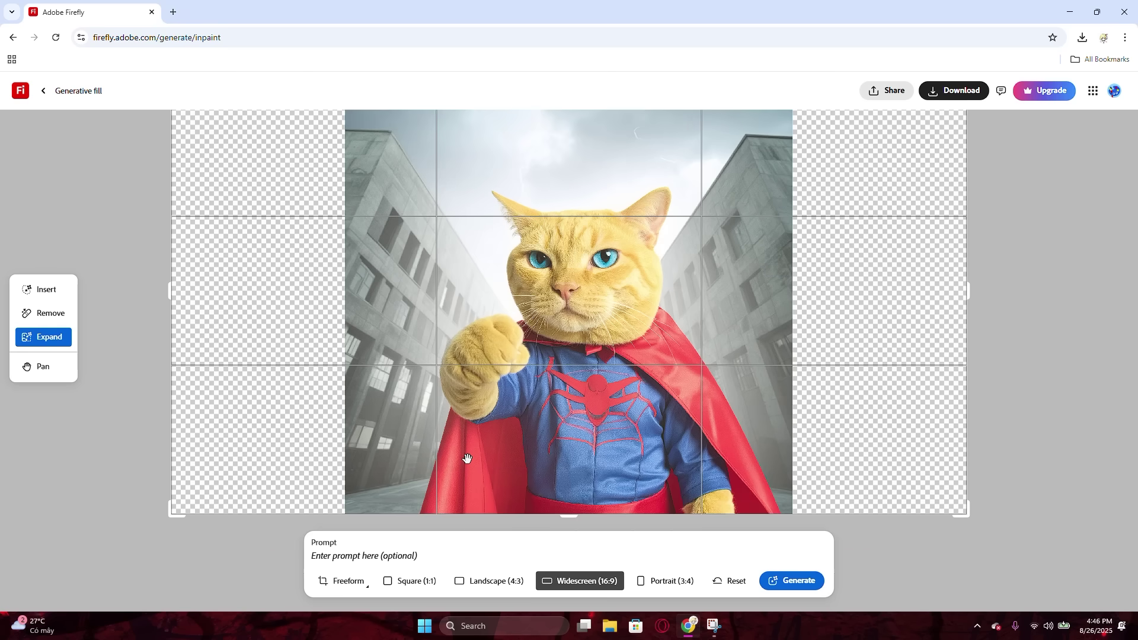
Step: Generate widescreen expansions filling both sides with concrete buildings and sky
{"action": "left_click", "coordinate": [439, 556]}
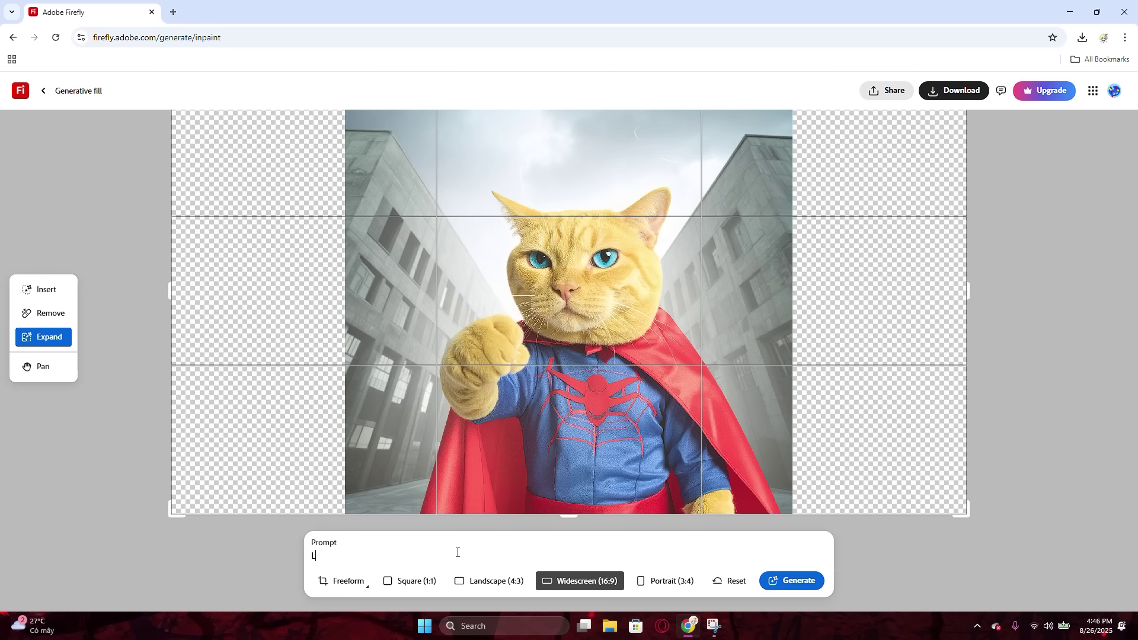
{"action": "left_click", "coordinate": [799, 581]}
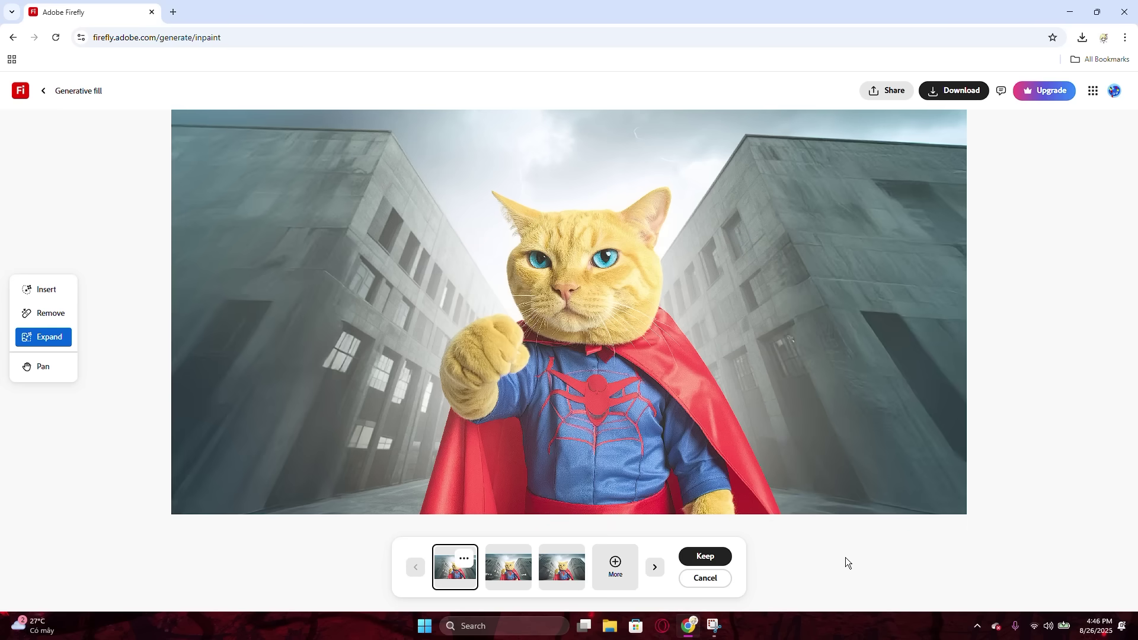
{"action": "left_click", "coordinate": [529, 571]}
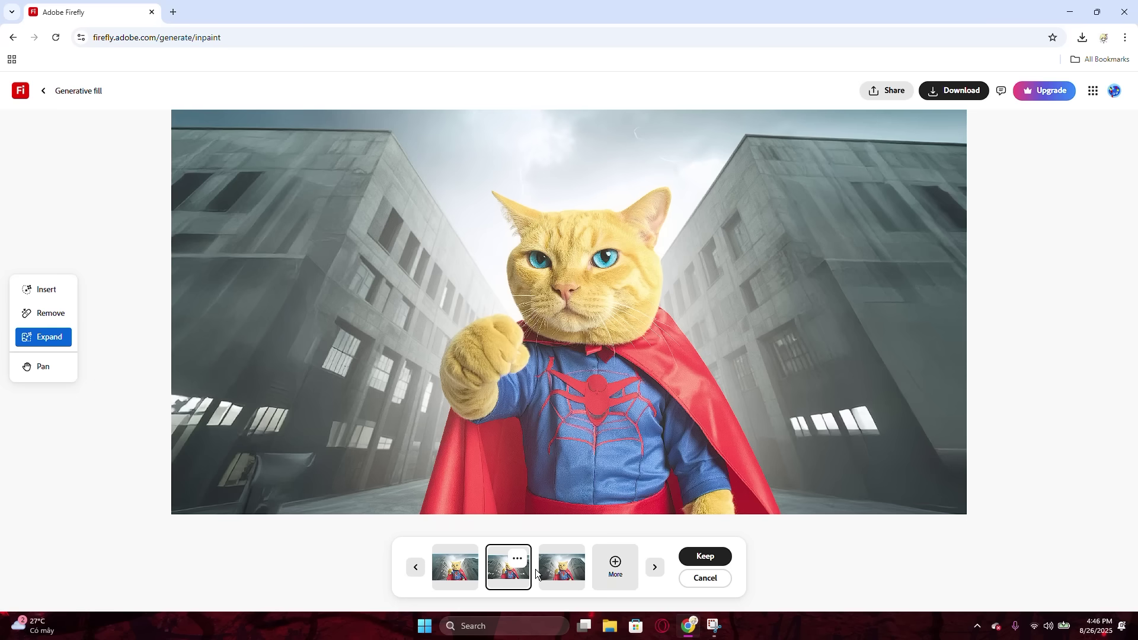
{"action": "left_click", "coordinate": [555, 571]}
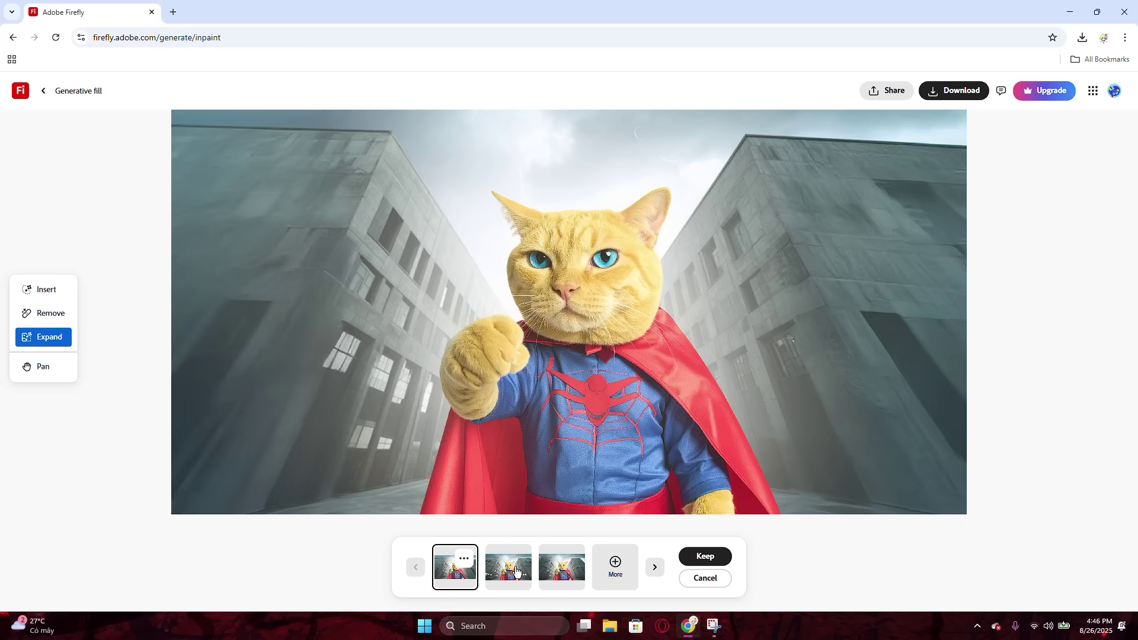
{"action": "left_click", "coordinate": [510, 572]}
{"action": "left_click", "coordinate": [463, 573]}
{"action": "left_click", "coordinate": [557, 571]}
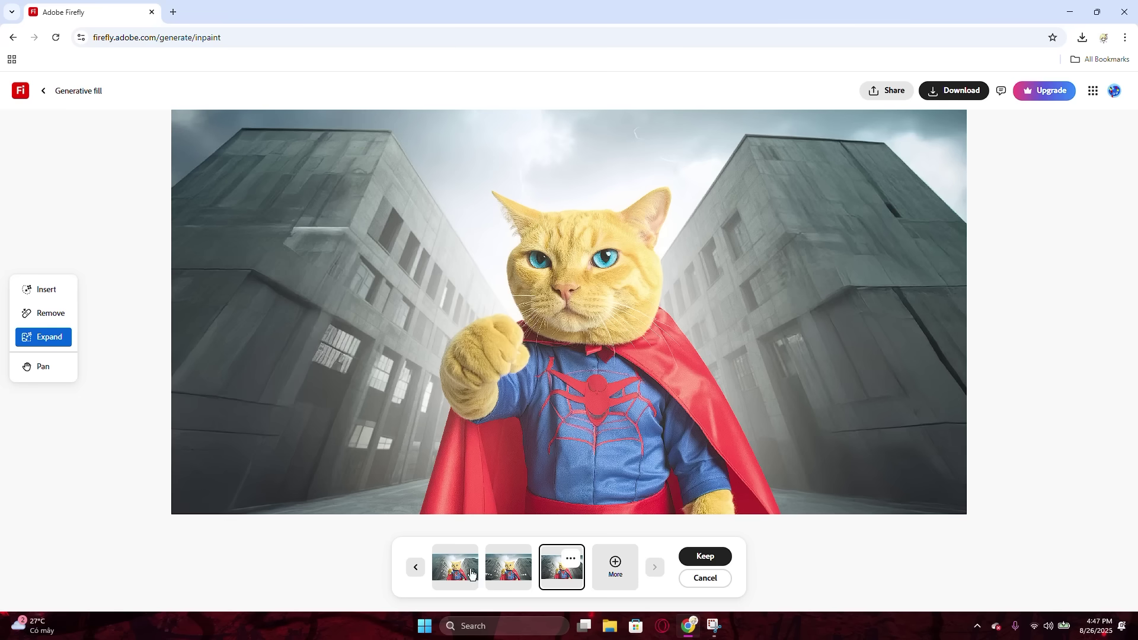
{"action": "left_click", "coordinate": [471, 574]}
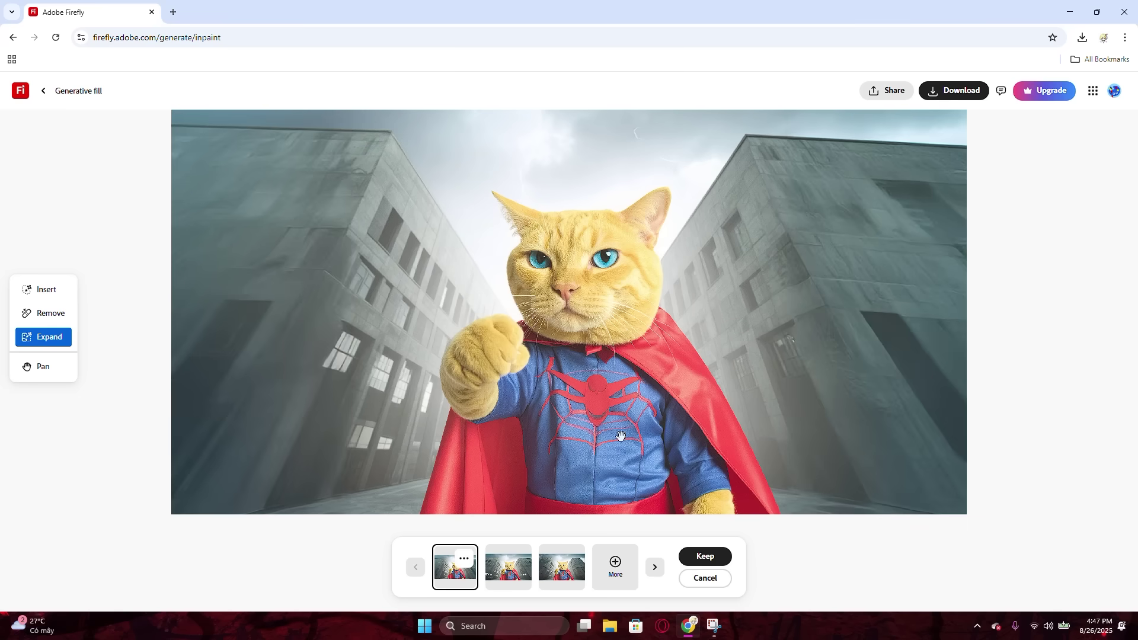
Step: Download the result as Firefly 20250826164708.png and open it in Photos
{"action": "left_click", "coordinate": [964, 91]}
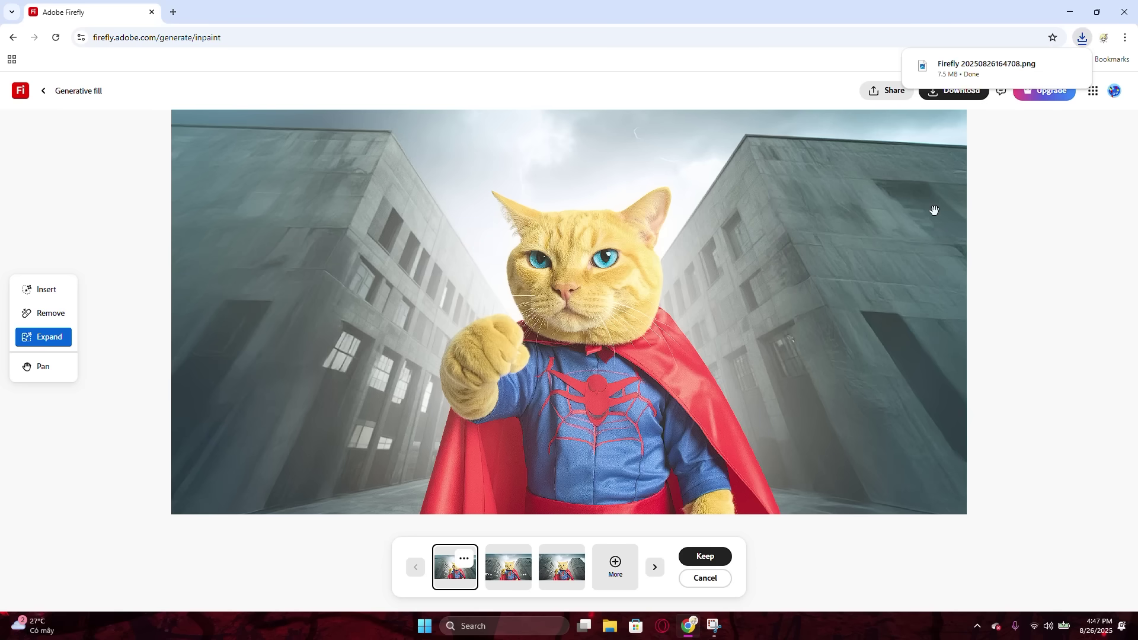
{"action": "left_click", "coordinate": [986, 69]}
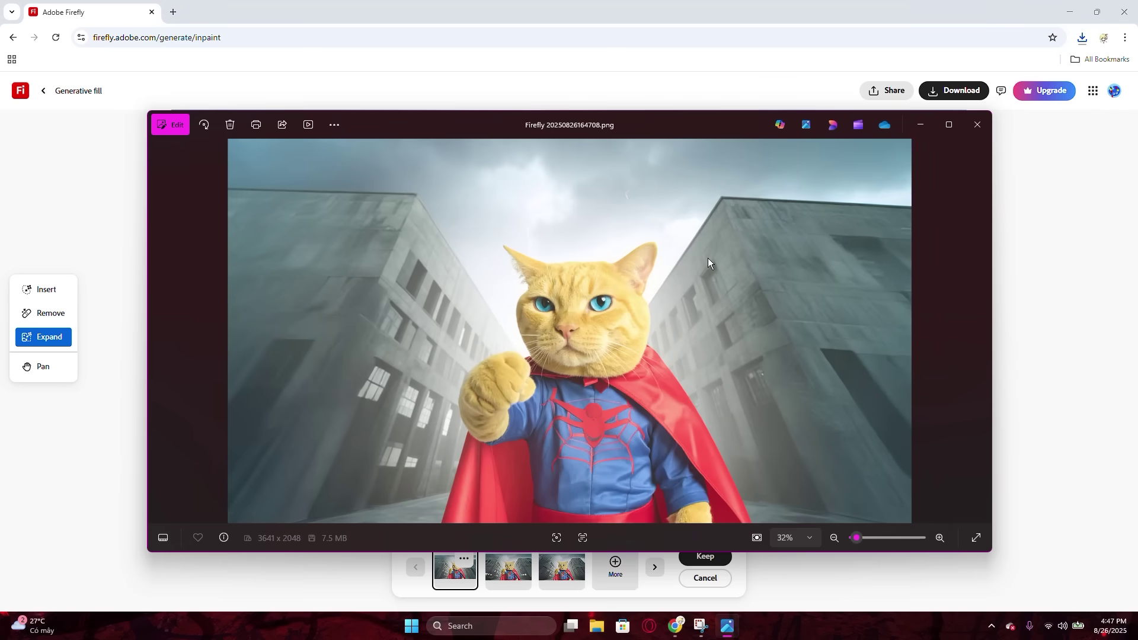
Step: Close the Photos viewer after inspecting the 3641 x 2048 image
{"action": "left_click", "coordinate": [976, 125]}
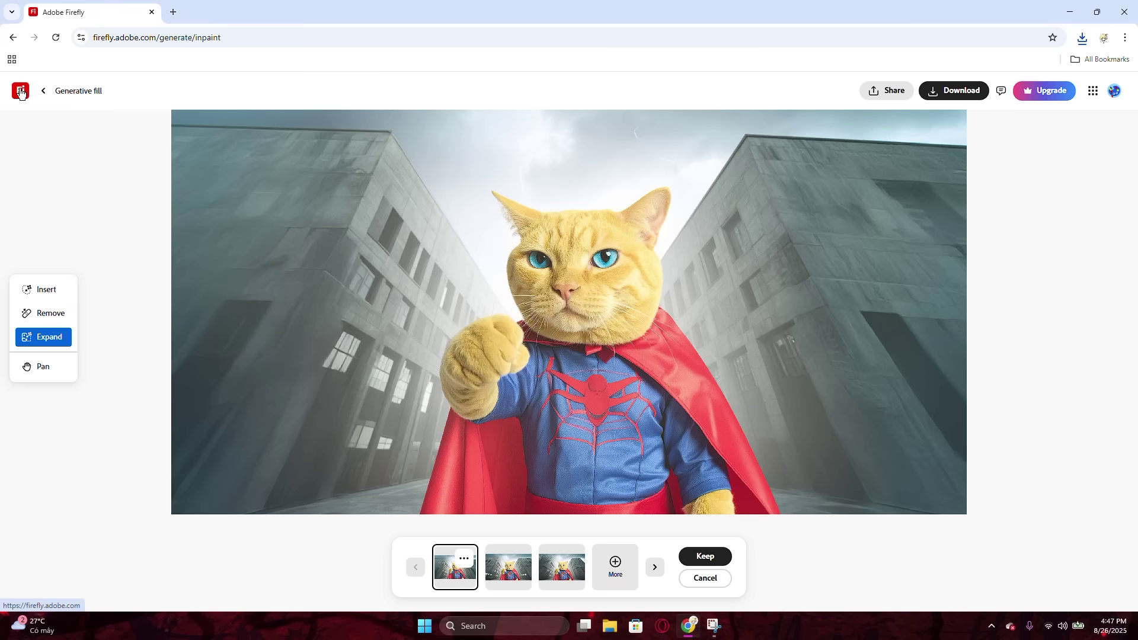
Step: Generate a 16:9 expansion with the prompt 'Expand the image and then add 2 other cats at 2 corners of the image'
{"action": "left_click", "coordinate": [20, 92]}
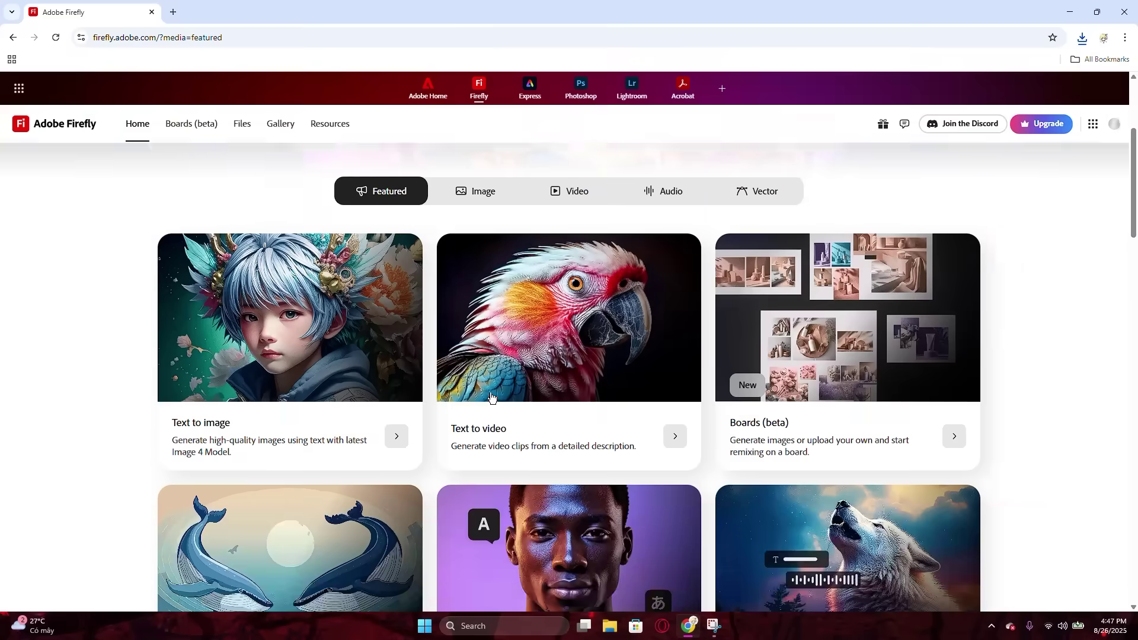
{"action": "key", "text": "alt+Left"}
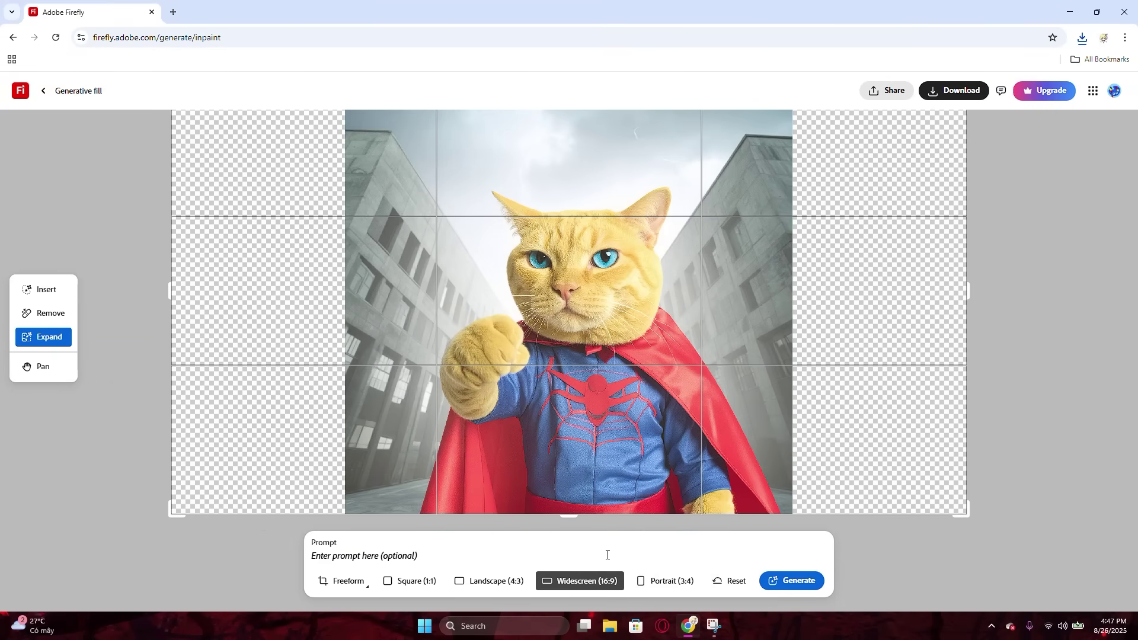
{"action": "type", "text": "Make it"}
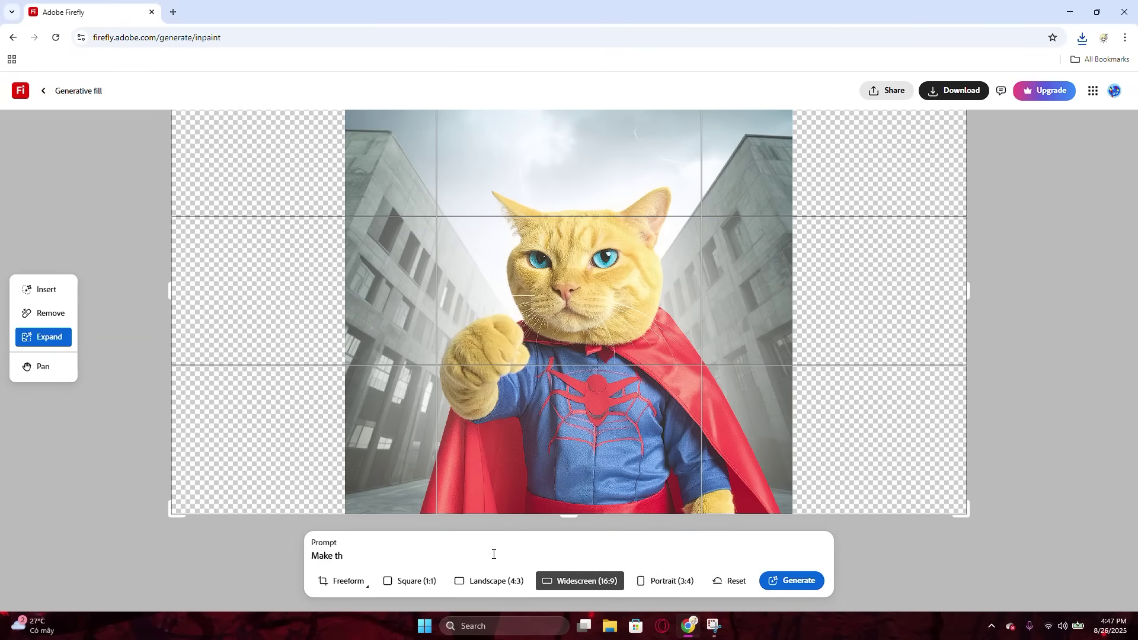
{"action": "key", "text": "BackSpace"}
{"action": "key", "text": "BackSpace"}
{"action": "key", "text": "BackSpace"}
{"action": "key", "text": "BackSpace"}
{"action": "key", "text": "BackSpace"}
{"action": "key", "text": "BackSpace"}
{"action": "key", "text": "BackSpace"}
{"action": "type", "text": "Expand the image and then add 2 other cats at 2 corners of the image"}
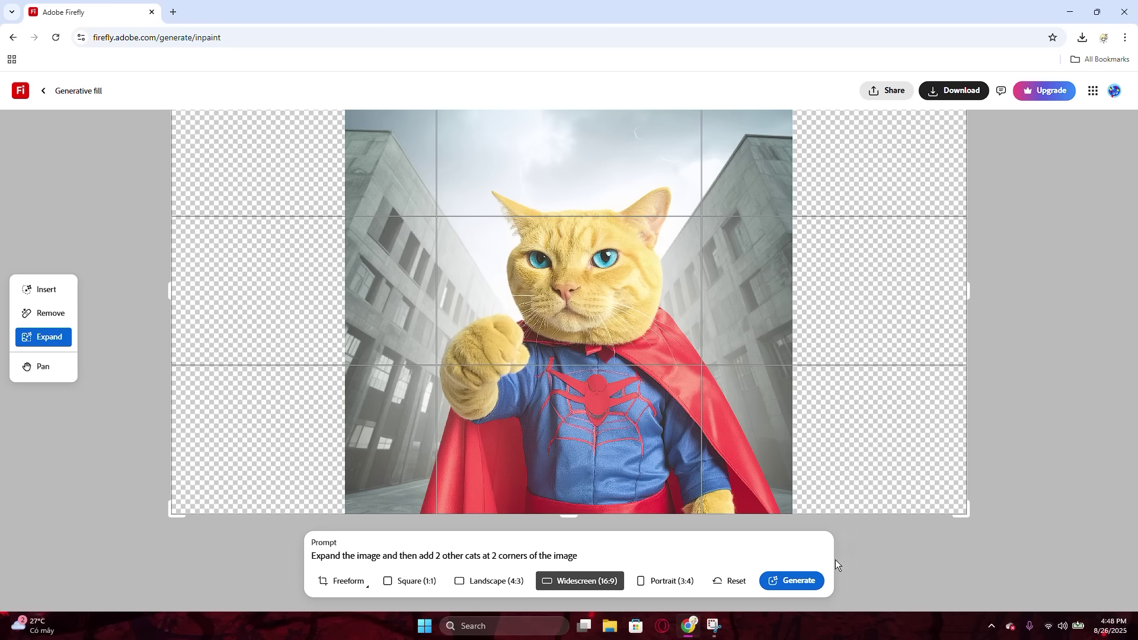
{"action": "left_click", "coordinate": [815, 582]}
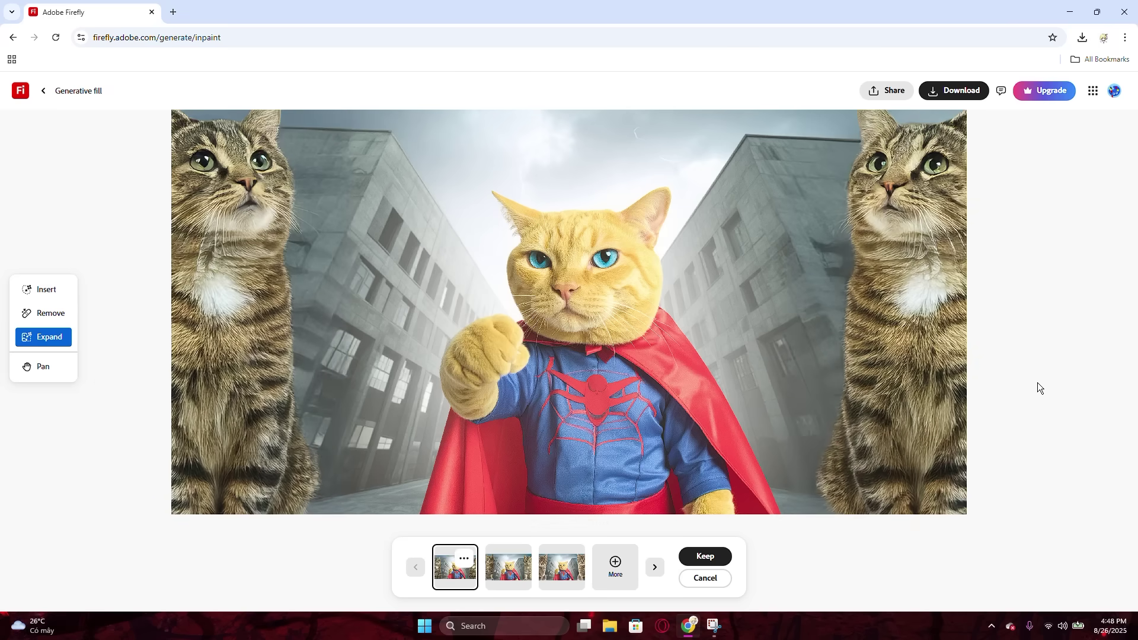
Step: Flip between the three tabby-cat variations to compare them, ending on the first
{"action": "left_click", "coordinate": [522, 577]}
{"action": "left_click", "coordinate": [562, 570]}
{"action": "left_click", "coordinate": [455, 572]}
{"action": "left_click", "coordinate": [495, 567]}
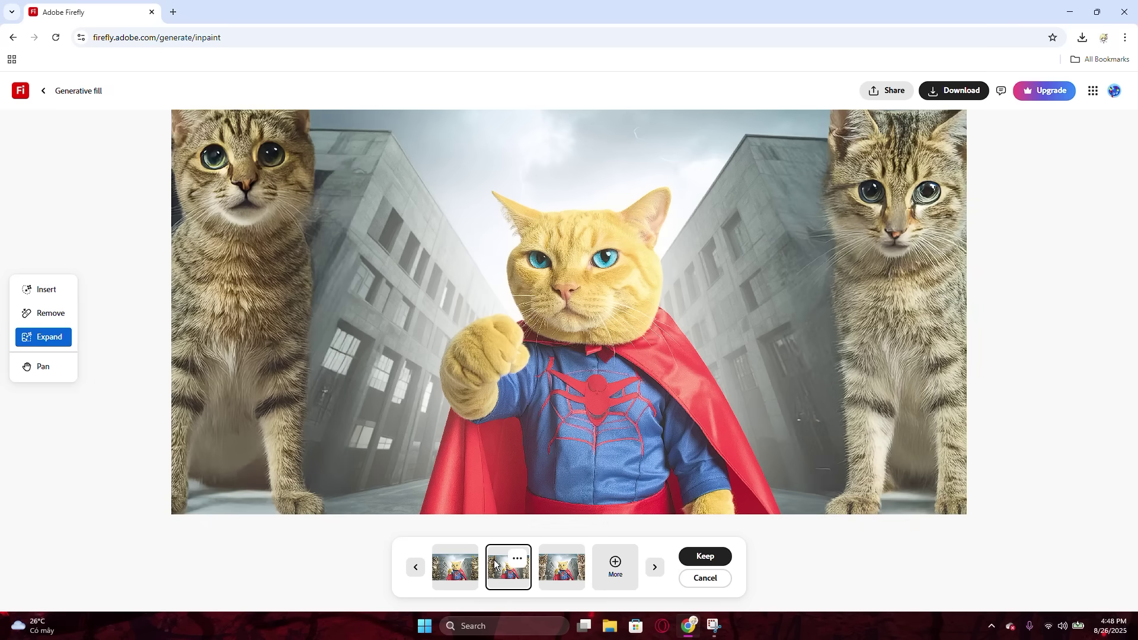
{"action": "left_click", "coordinate": [546, 568]}
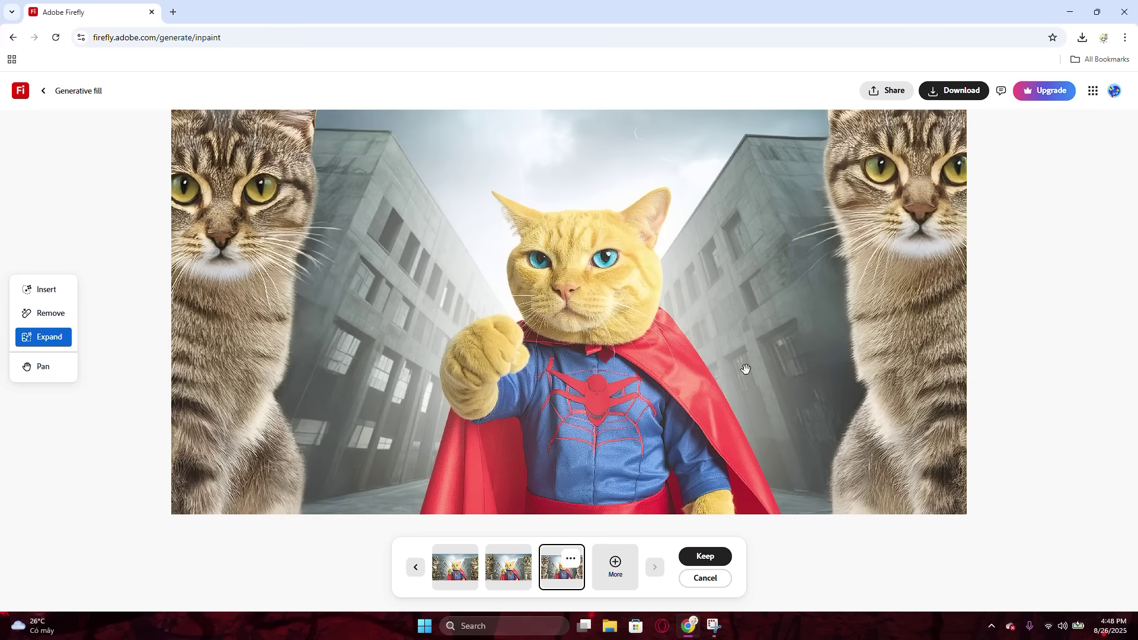
{"action": "left_click", "coordinate": [452, 580]}
{"action": "left_click", "coordinate": [487, 581]}
{"action": "left_click", "coordinate": [449, 585]}
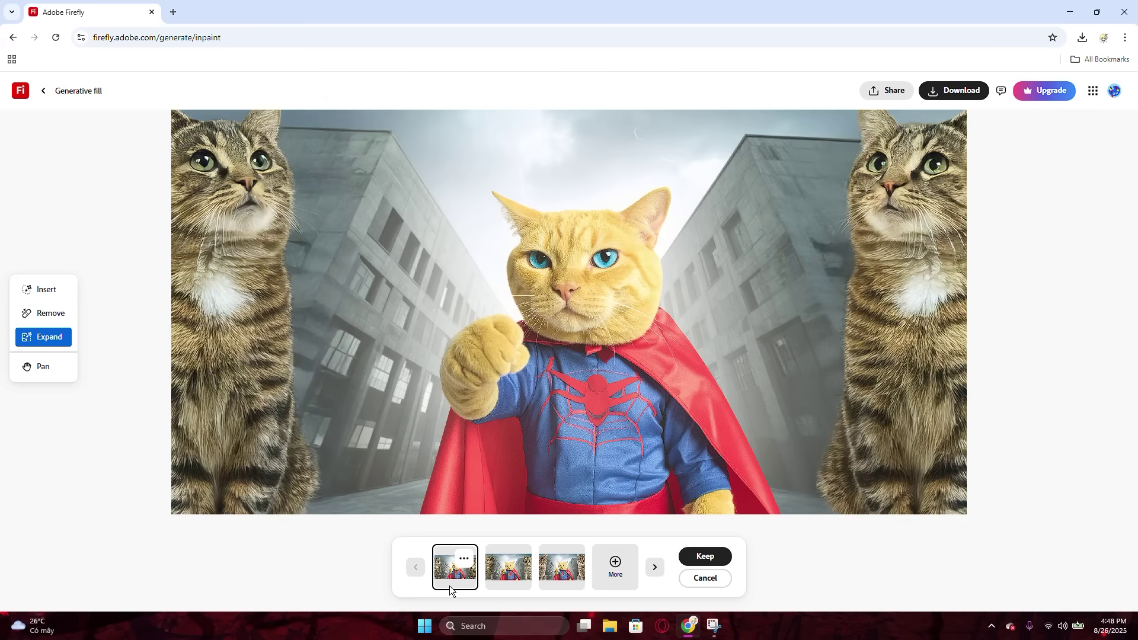
{"action": "left_click", "coordinate": [504, 587]}
{"action": "left_click", "coordinate": [450, 590]}
{"action": "left_click", "coordinate": [512, 578]}
{"action": "left_click", "coordinate": [460, 572]}
{"action": "left_click", "coordinate": [515, 580]}
{"action": "left_click", "coordinate": [460, 581]}
Step: Select the third variation with close-up, yellow-eyed tabby cats on both sides
{"action": "left_click", "coordinate": [560, 572]}
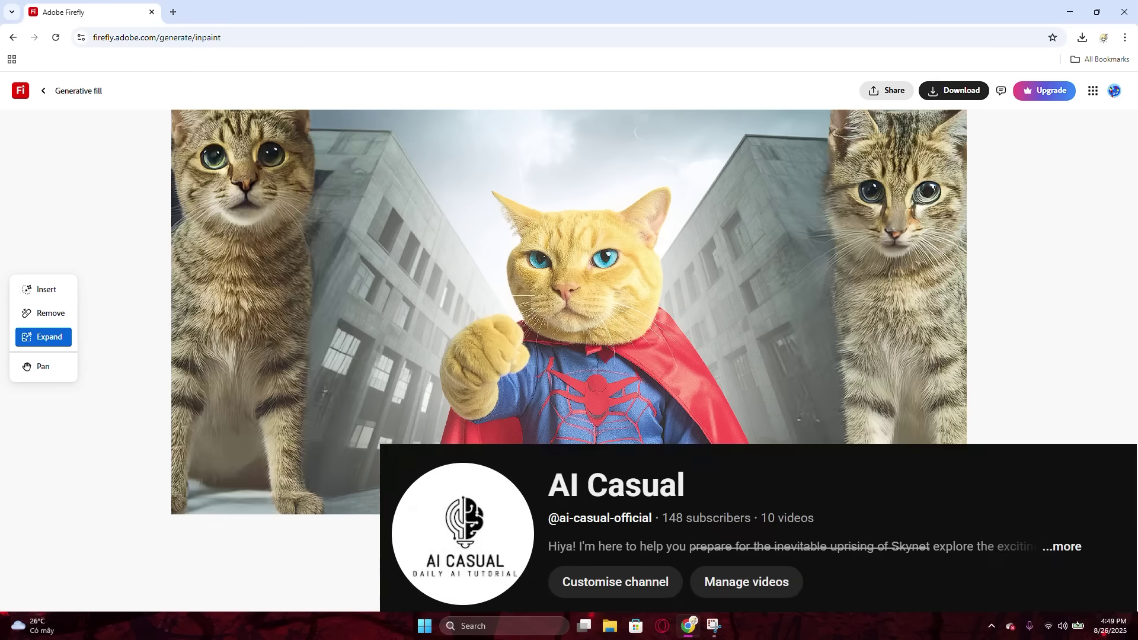